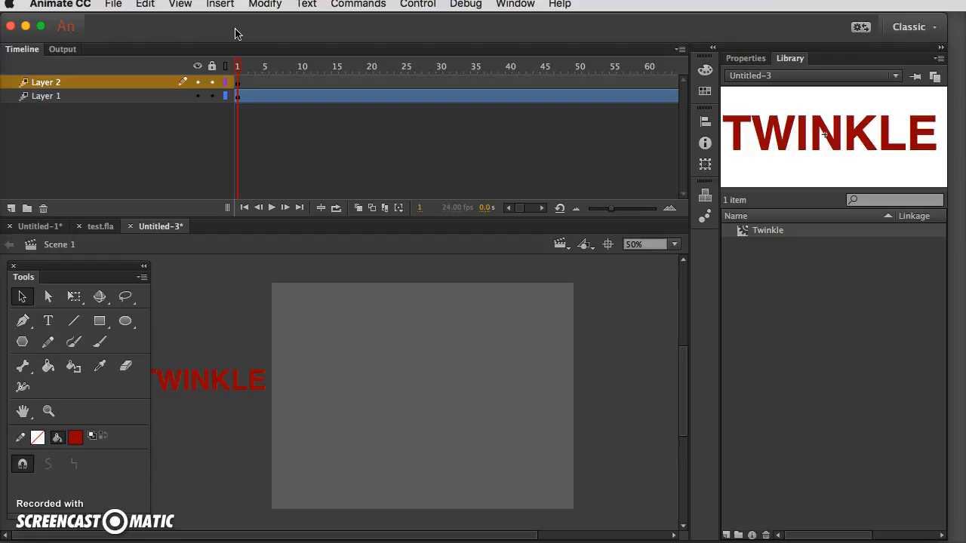
left_click(366, 363)
left_click(237, 69)
left_click_drag(237, 69, 57, 79)
Step: Set the stage color to gray #666666 in the document settings
left_click(265, 4)
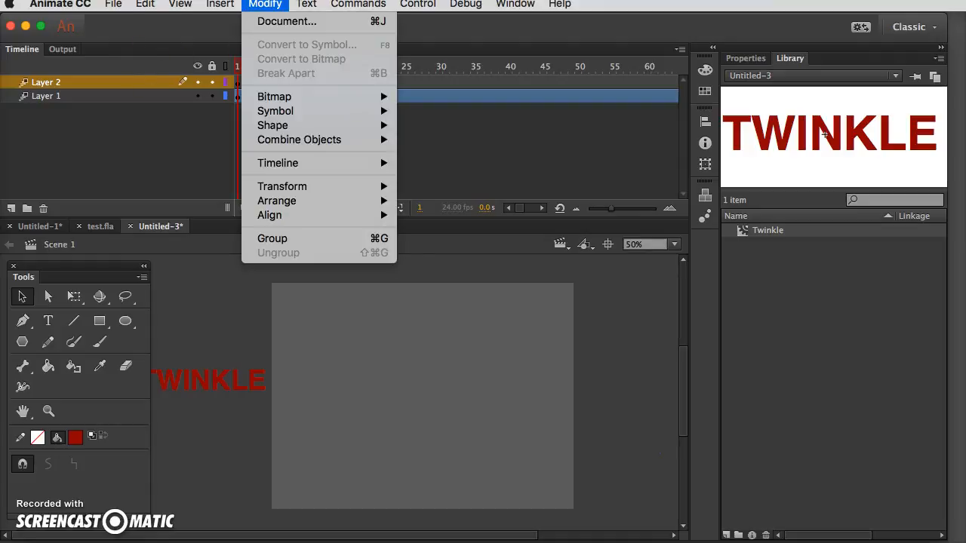
left_click(280, 20)
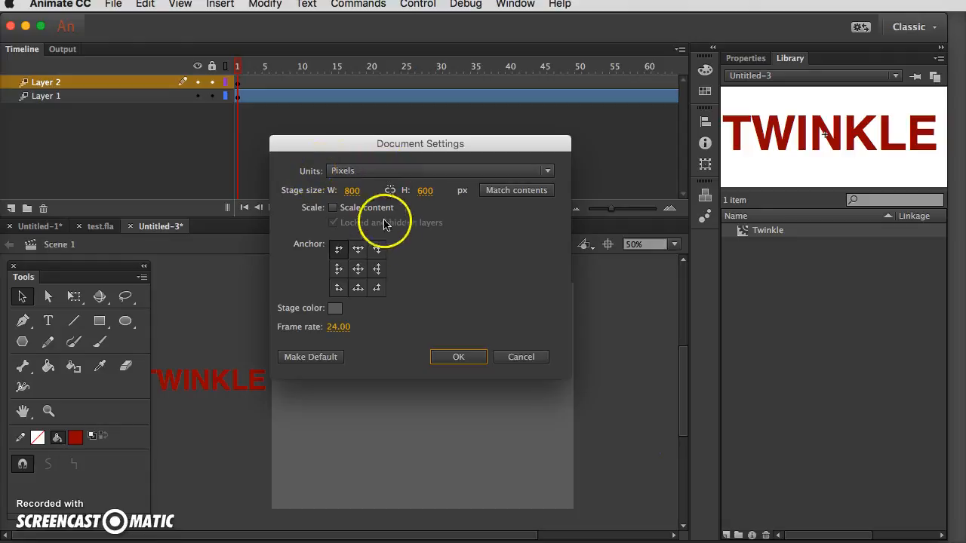
left_click(335, 308)
left_click(279, 264)
left_click(335, 306)
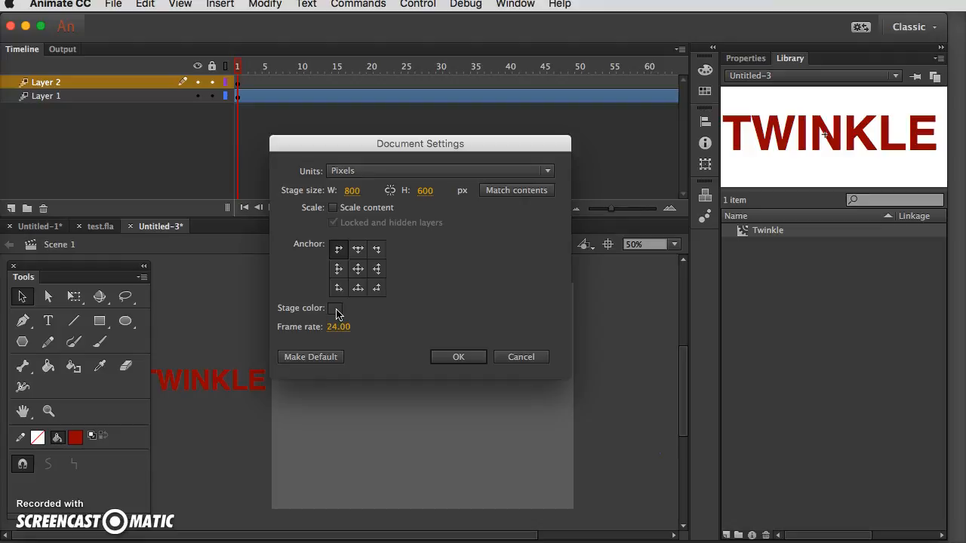
left_click(338, 309)
left_click(396, 365)
left_click(336, 308)
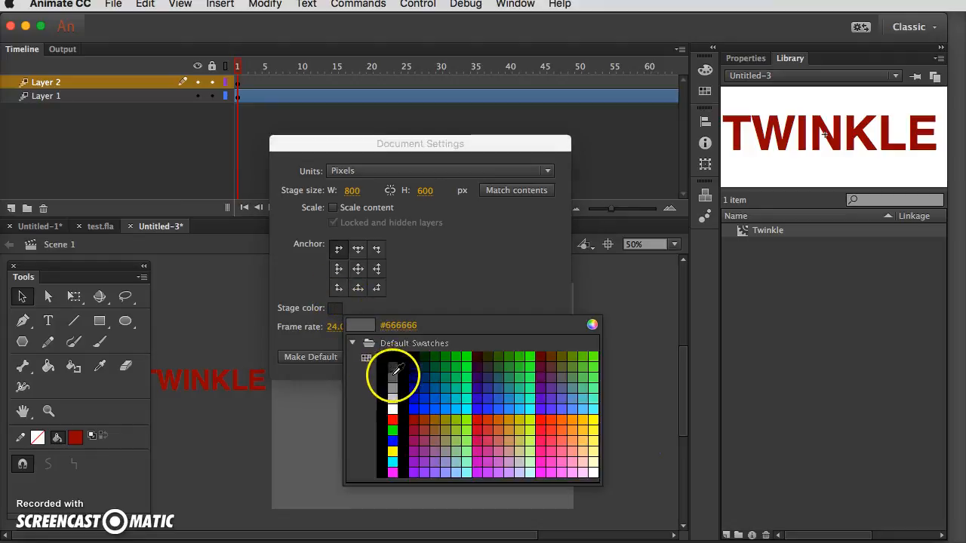
left_click(394, 373)
left_click(458, 357)
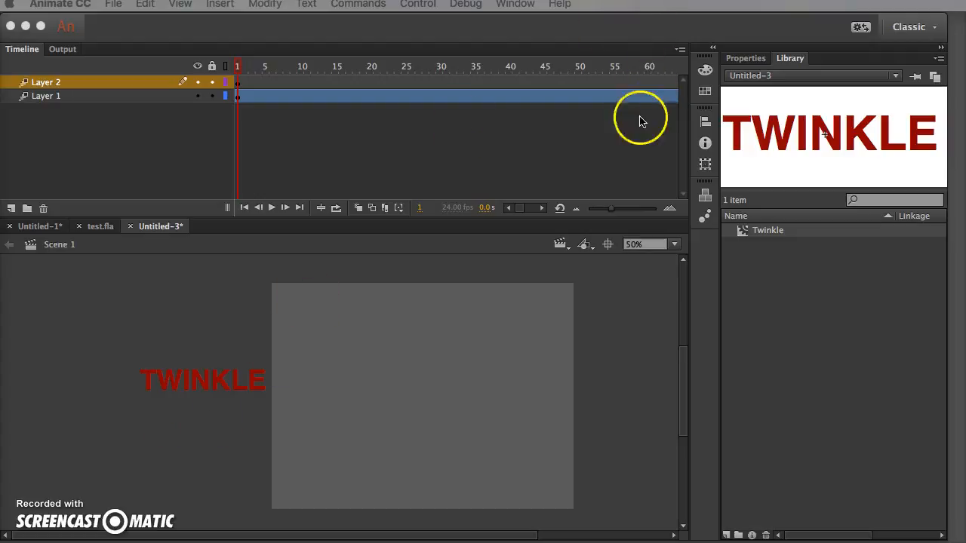
Step: Select Layer 1's end keyframe at frame 210 and activate the 3D Rotation tool on its TWINKLE text
left_click(237, 64)
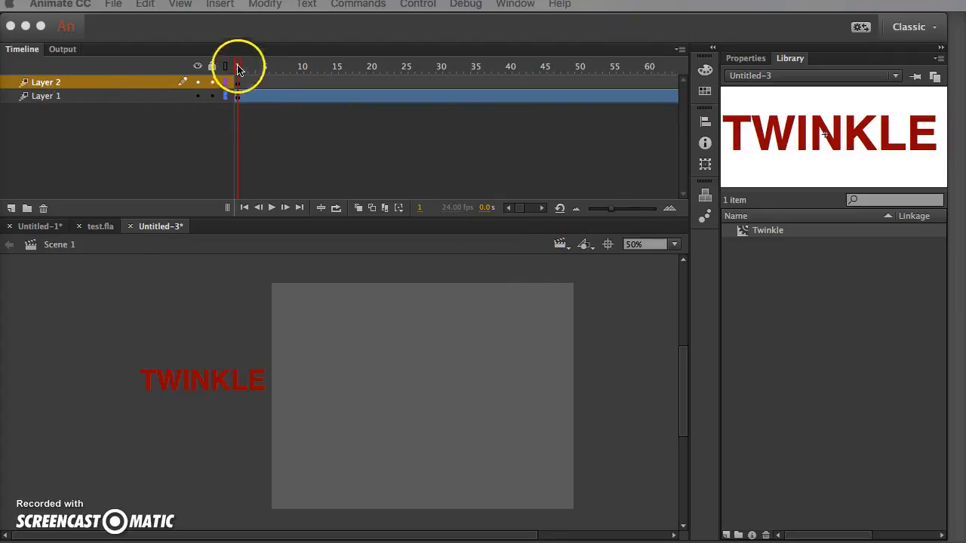
left_click_drag(237, 61, 523, 113)
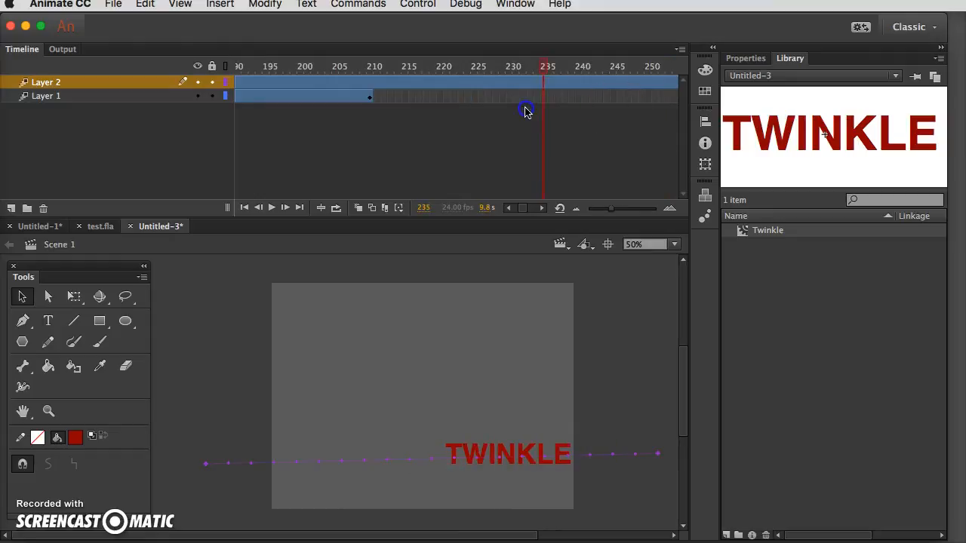
left_click(369, 100)
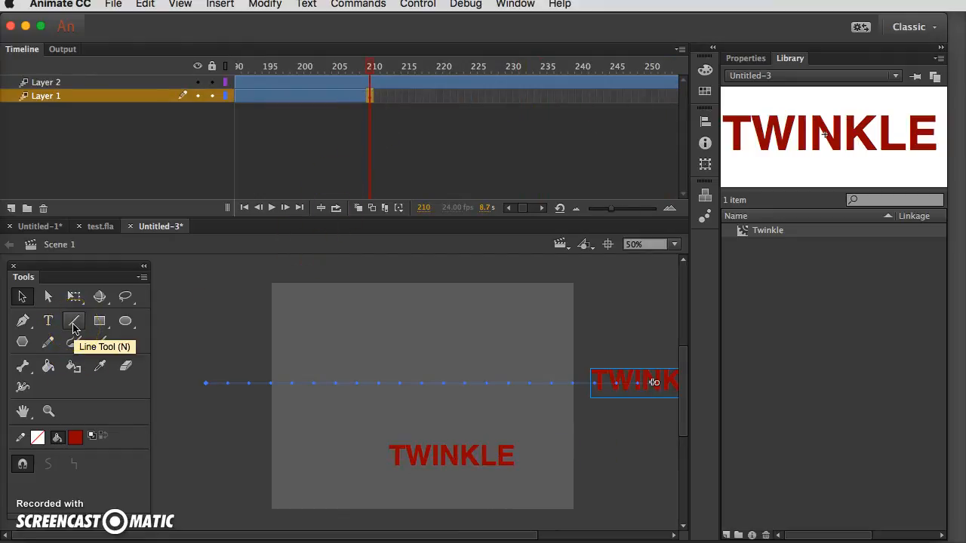
left_click(102, 299)
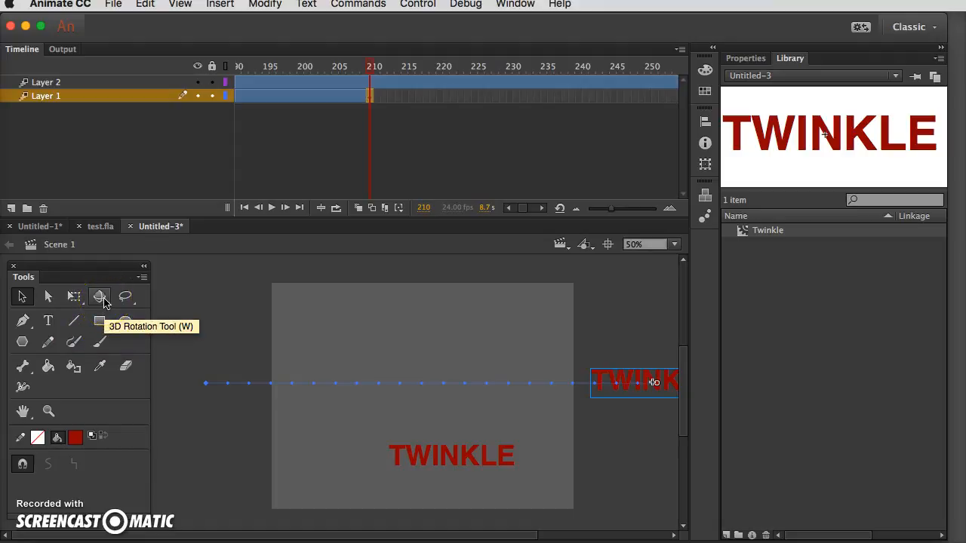
left_click(104, 302)
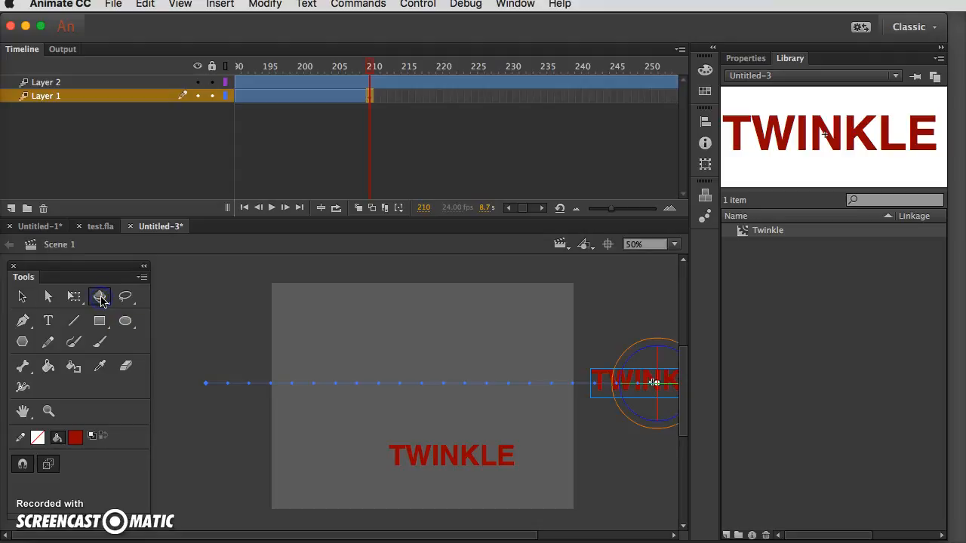
left_click_drag(645, 510, 438, 467)
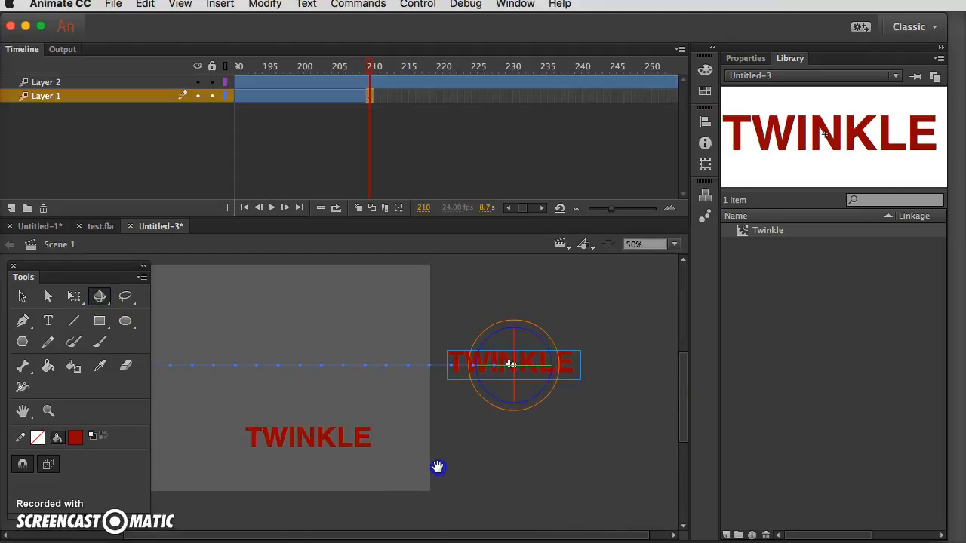
key("super+1")
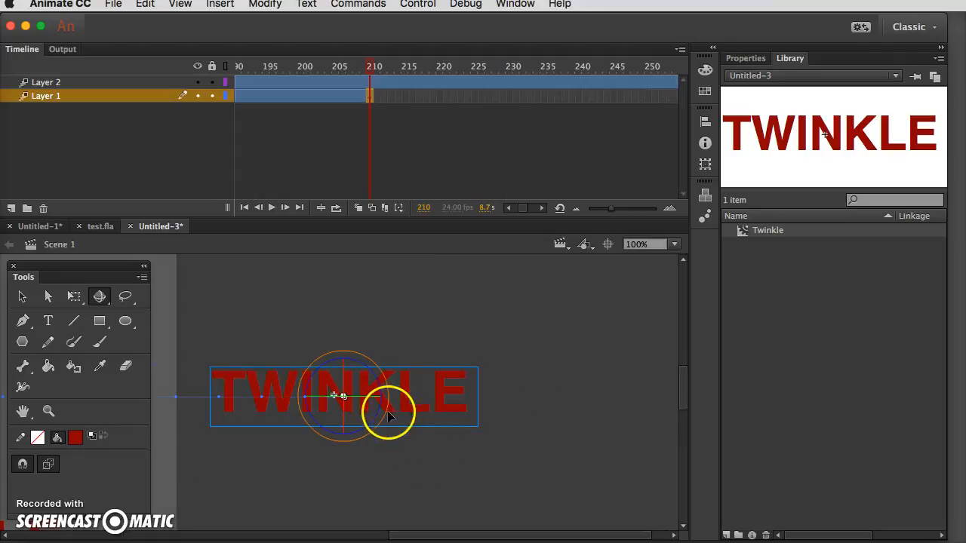
left_click_drag(239, 321, 288, 320)
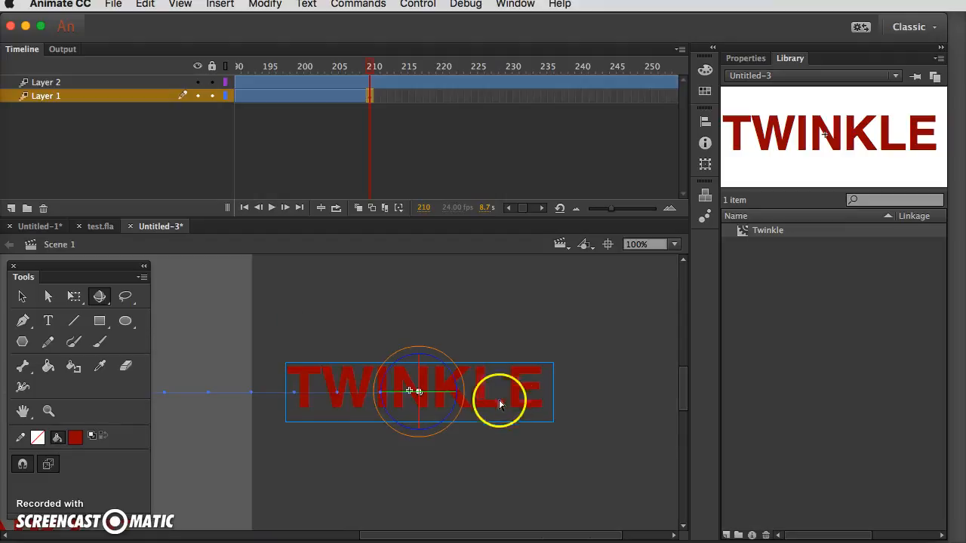
Step: Rotate Layer 1's TWINKLE text in 3D at frame 210 so that it looks slanted
left_click(457, 383)
left_click(396, 412)
mouse_move(412, 353)
left_mouse_down()
mouse_move(421, 344)
mouse_move(405, 341)
mouse_move(421, 343)
left_mouse_up()
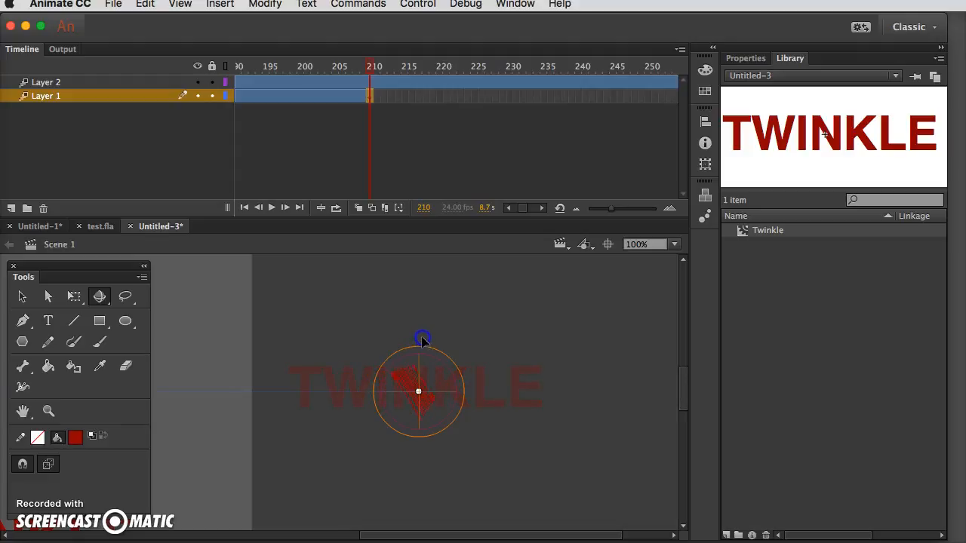
left_click_drag(420, 345, 411, 341)
left_click(431, 427)
mouse_move(431, 427)
left_mouse_down()
mouse_move(421, 386)
mouse_move(430, 399)
mouse_move(422, 415)
left_mouse_up()
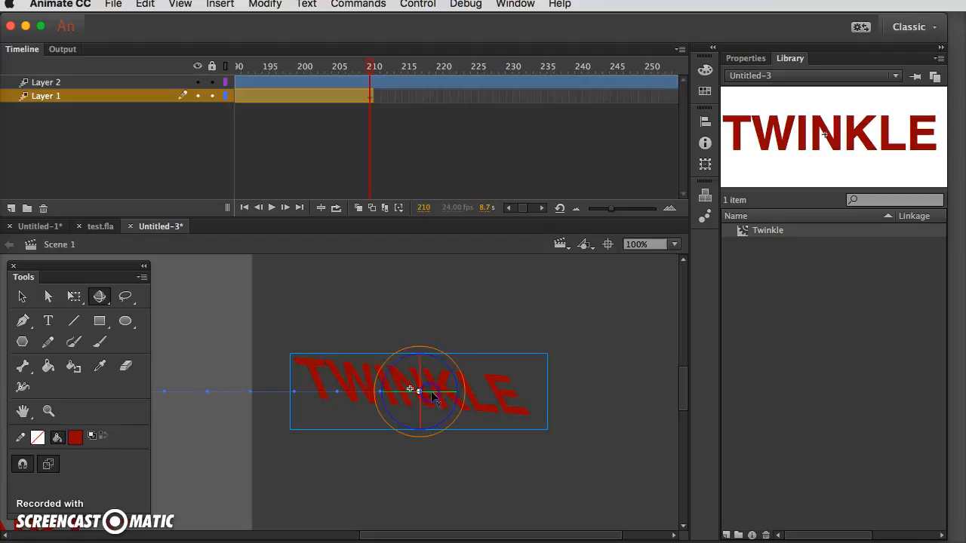
left_click(362, 496)
left_click(420, 408)
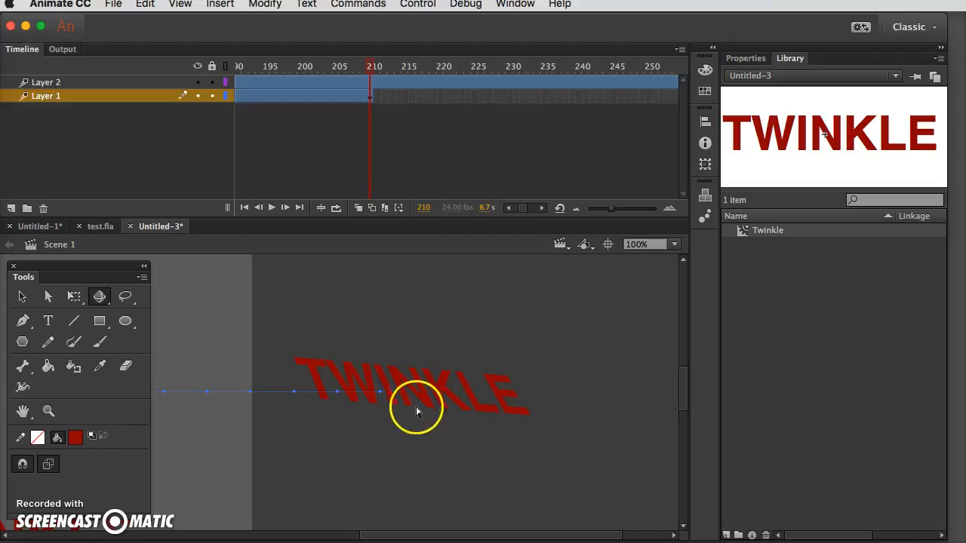
mouse_move(408, 392)
left_mouse_down()
mouse_move(400, 403)
mouse_move(392, 395)
mouse_move(401, 400)
left_mouse_up()
Step: Scrub back through Layer 1's tween to preview the 3D rotation and return to frame 210
left_click_drag(372, 64, 87, 83)
key("super+minus")
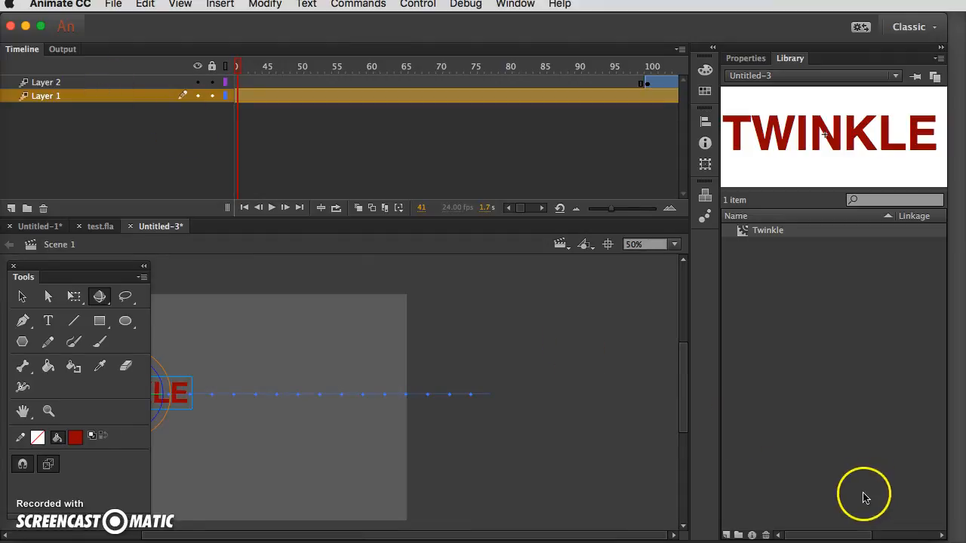
left_click_drag(455, 360, 625, 363)
left_click_drag(237, 66, 334, 101)
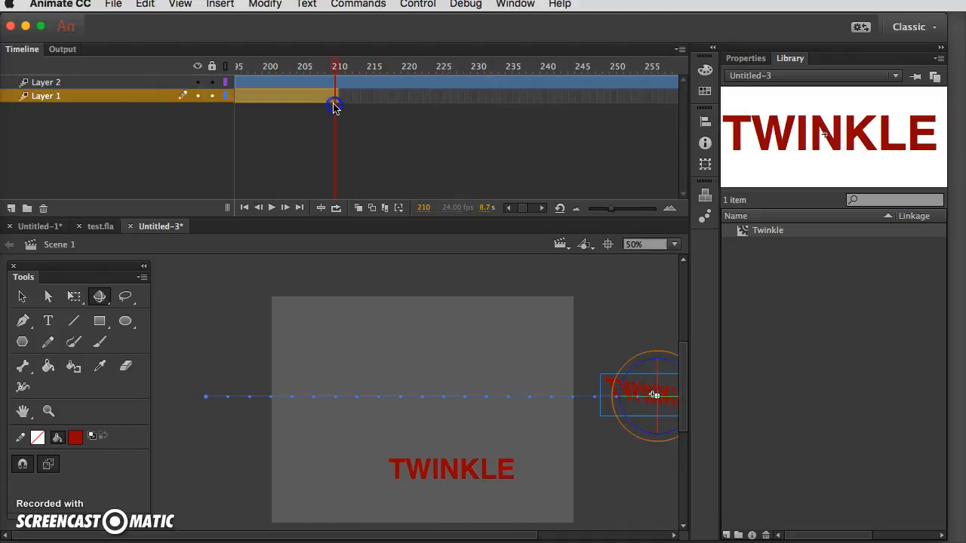
left_click(659, 398)
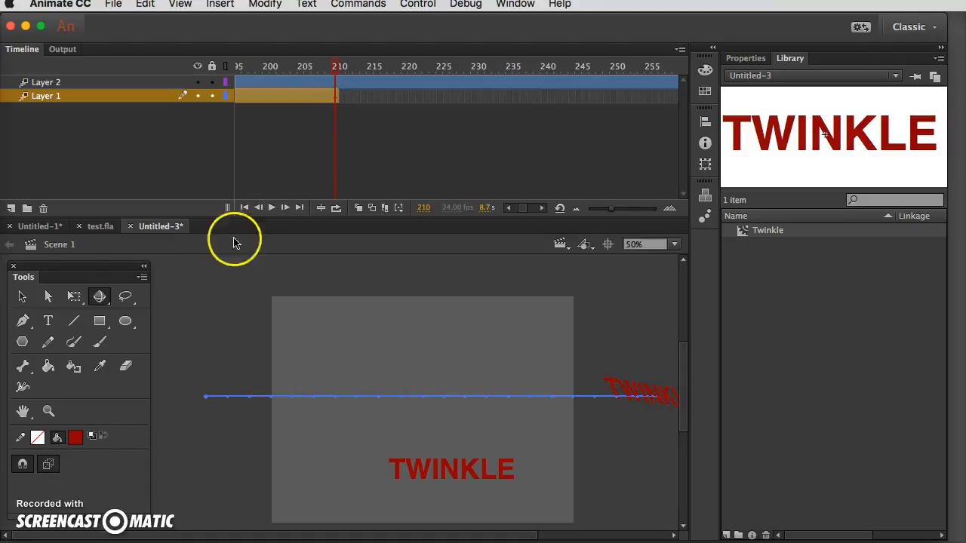
left_click(99, 296)
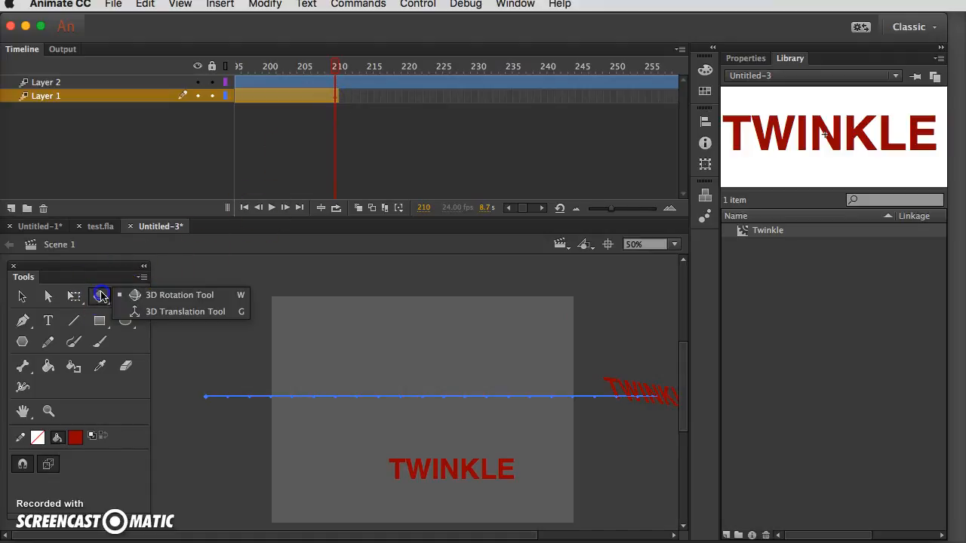
left_click(429, 264)
left_click(101, 301)
left_click(102, 300)
left_click(103, 299)
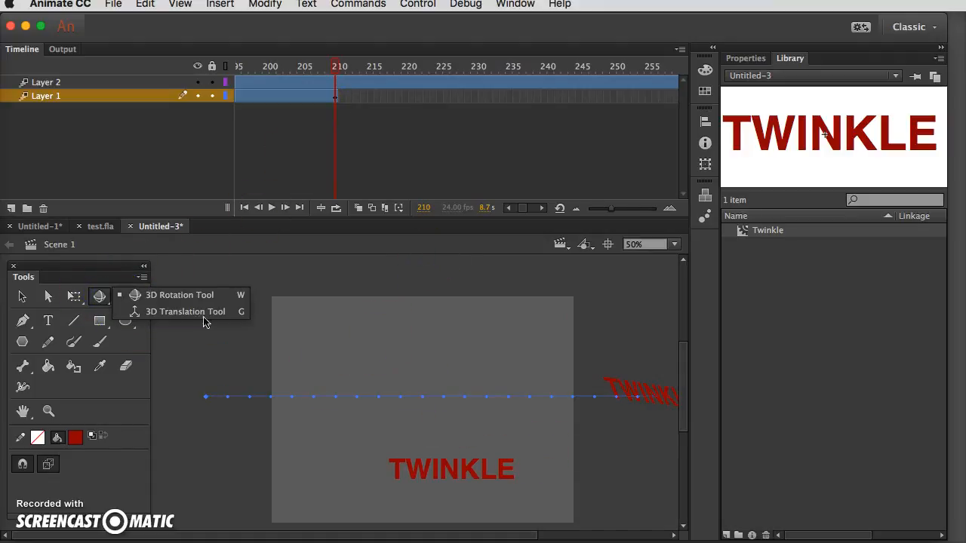
Step: Turn Layer 1's slanted TWINKLE text further in 3D at its end keyframe, frame 210
left_click(656, 392)
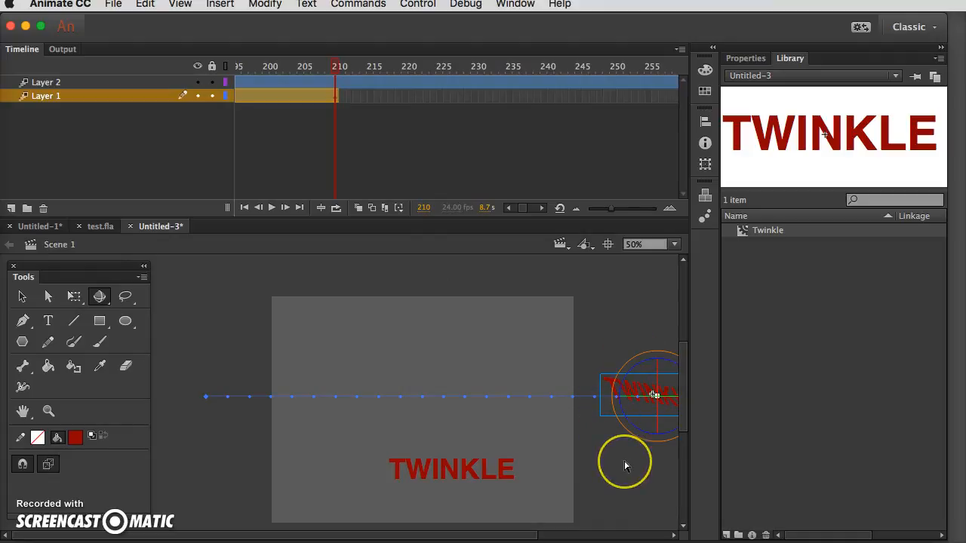
left_click_drag(626, 460, 422, 455)
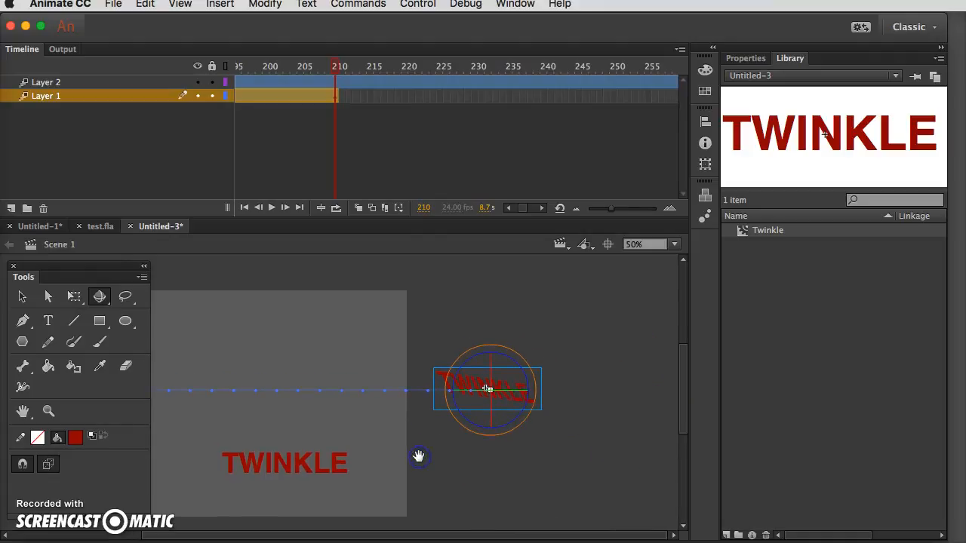
key("super+1")
left_click(311, 427)
left_click_drag(306, 410, 313, 406)
Step: Scrub the playhead back to frame 1 to preview Layer 1's adjusted 3D rotation
left_click_drag(335, 68, 113, 71)
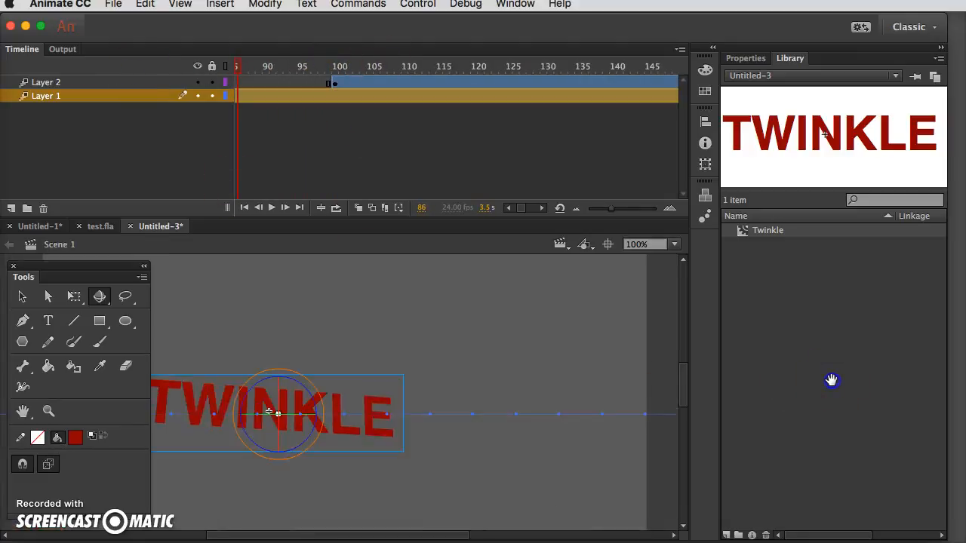
key("super+minus")
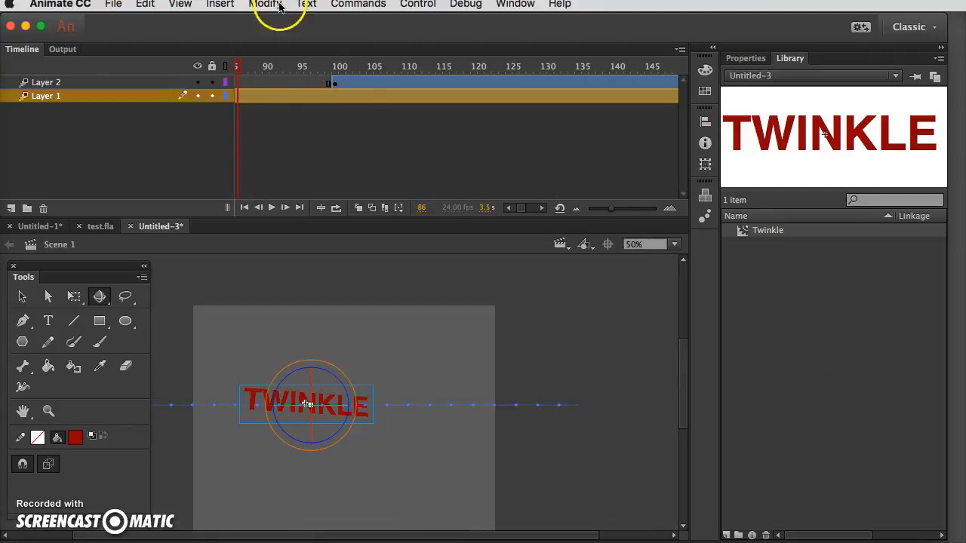
left_click_drag(236, 68, 176, 68)
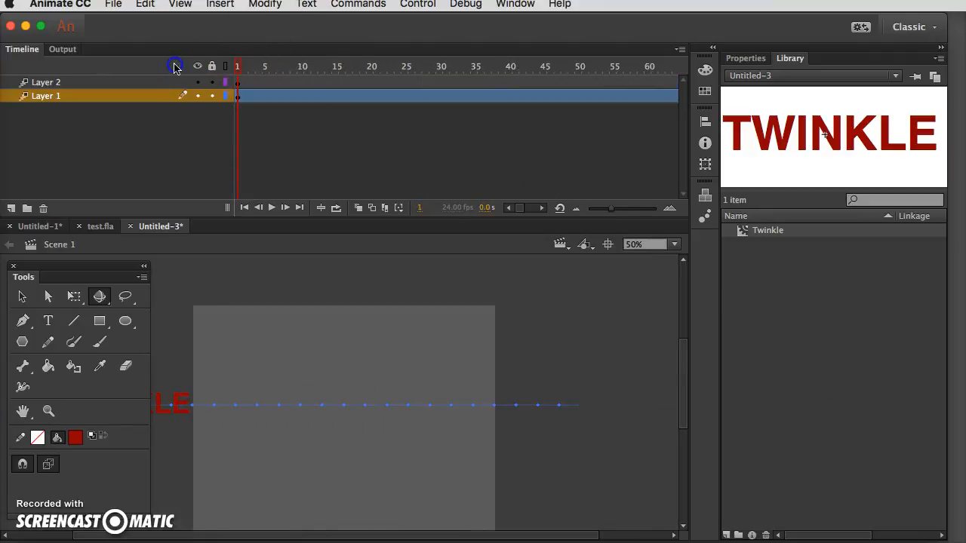
Step: Rotate Layer 2's TWINKLE text in 3D with the 3D Rotation tool at frame 300
left_click(247, 96)
left_click_drag(236, 71, 601, 144)
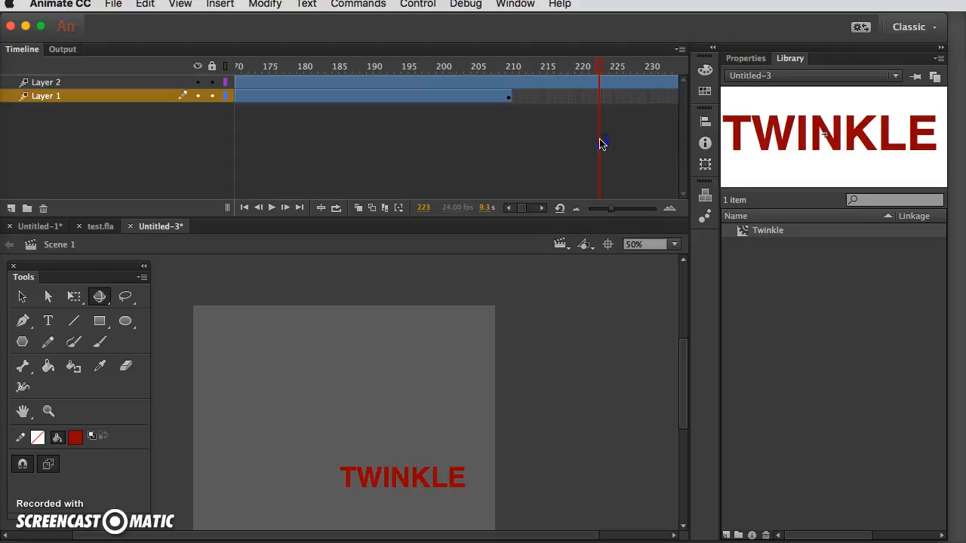
left_click_drag(602, 144, 599, 142)
left_click(601, 67)
left_click_drag(602, 71, 370, 87)
left_click(537, 455)
left_click_drag(537, 455, 556, 451)
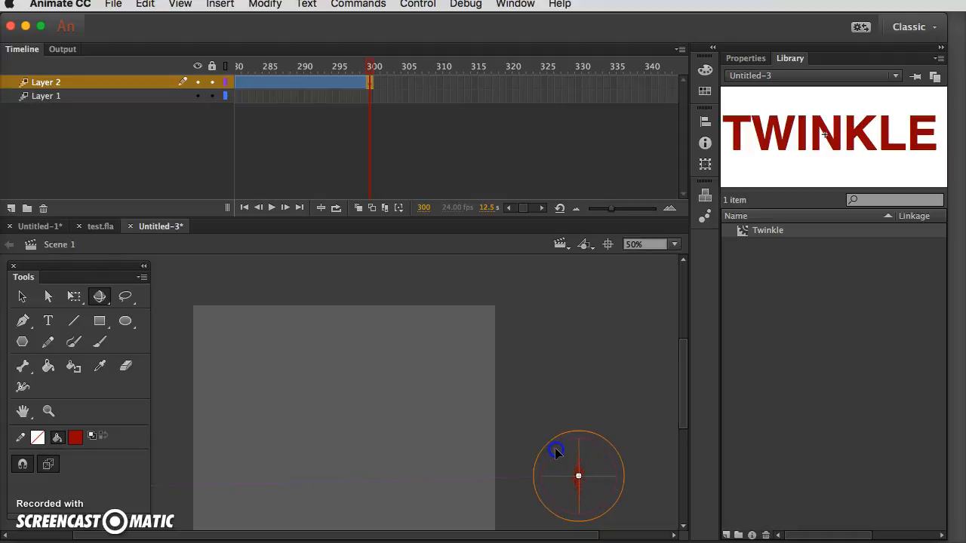
Step: Return to frame 1, test the movie to watch both text animations, and close the preview
left_click_drag(373, 68, 137, 61)
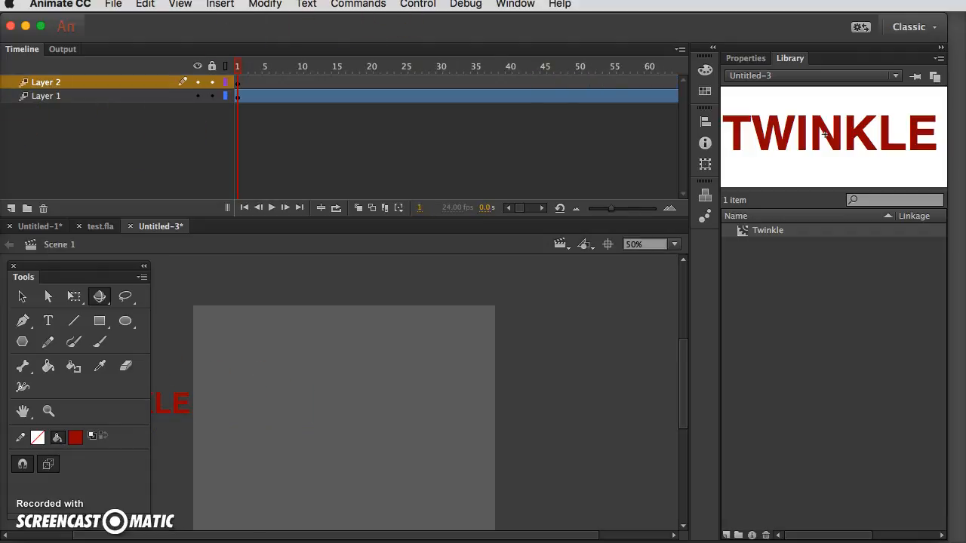
left_click(417, 4)
mouse_move(436, 124)
left_click(635, 126)
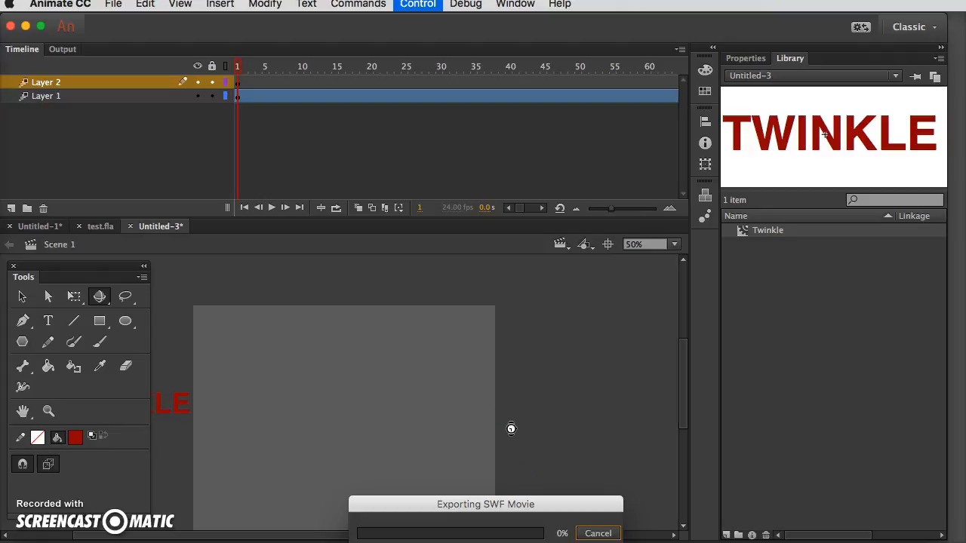
left_click_drag(412, 293, 417, 35)
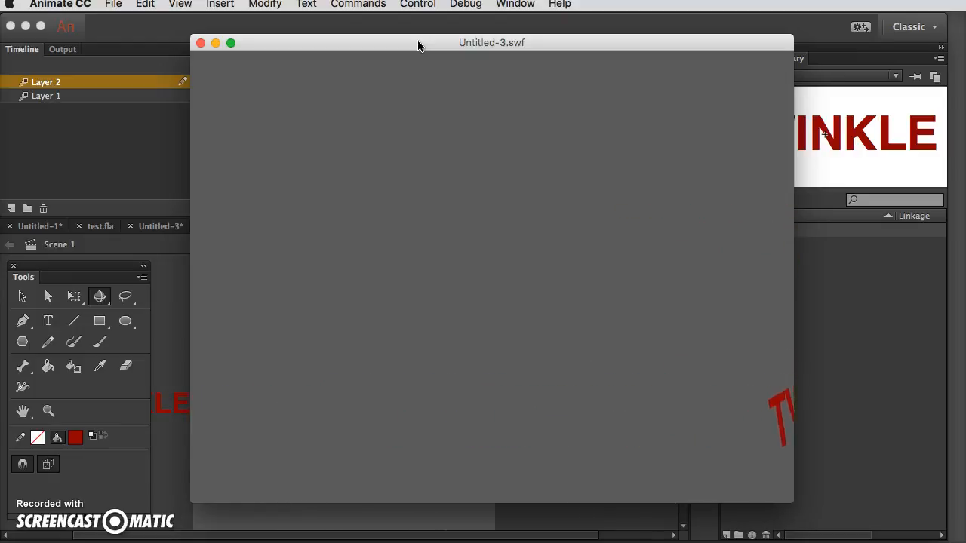
left_click(200, 43)
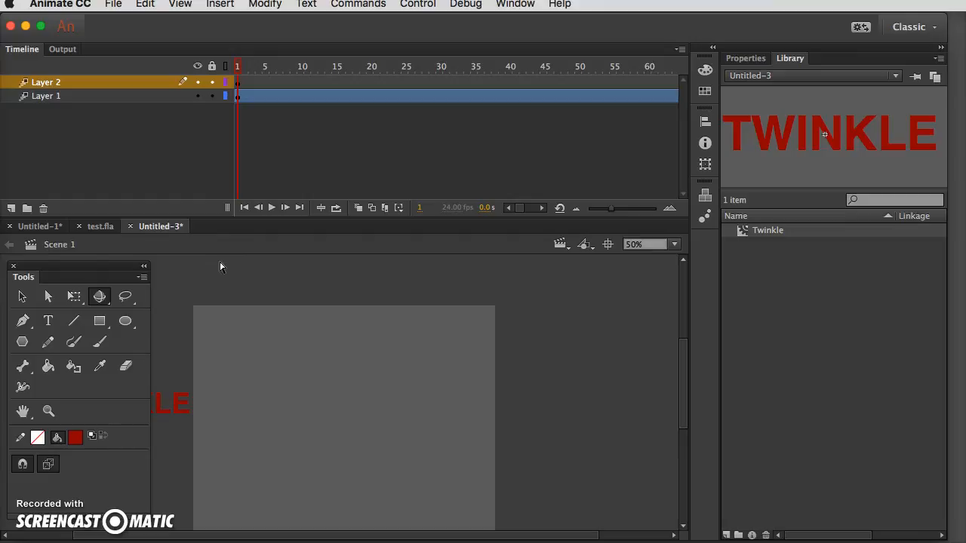
left_click(250, 305)
left_click(338, 311)
left_click(330, 256)
left_click(338, 279)
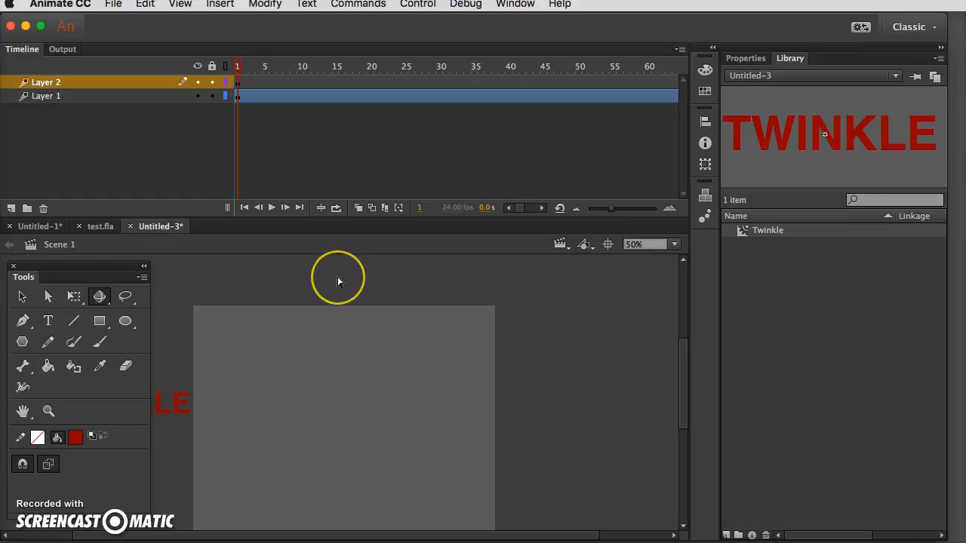